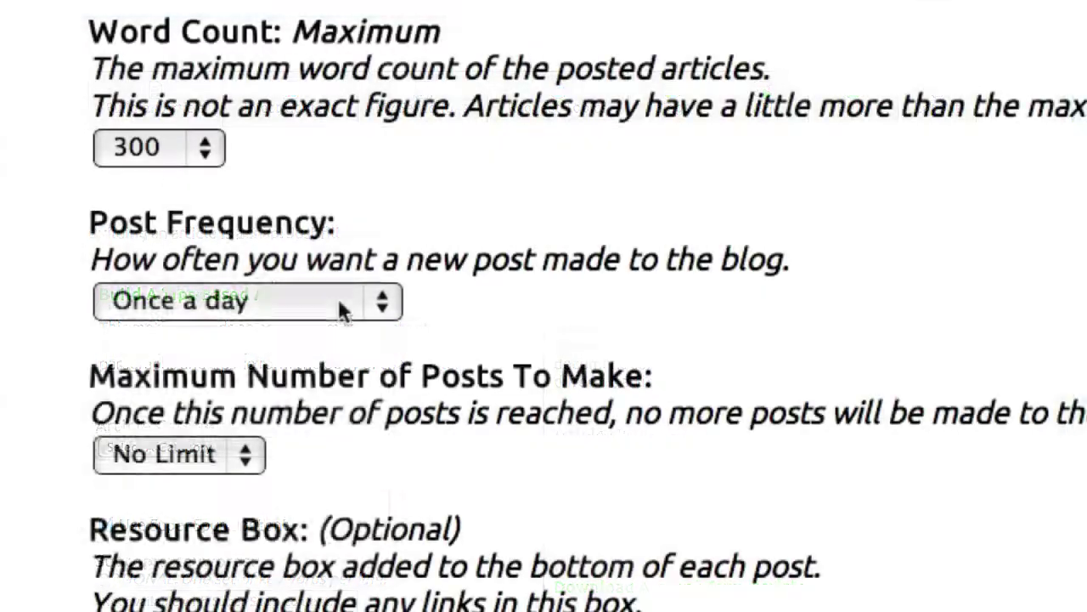
- Choose the Health » Weight Loss category with Super Spun content turned off
left_click(338, 299)
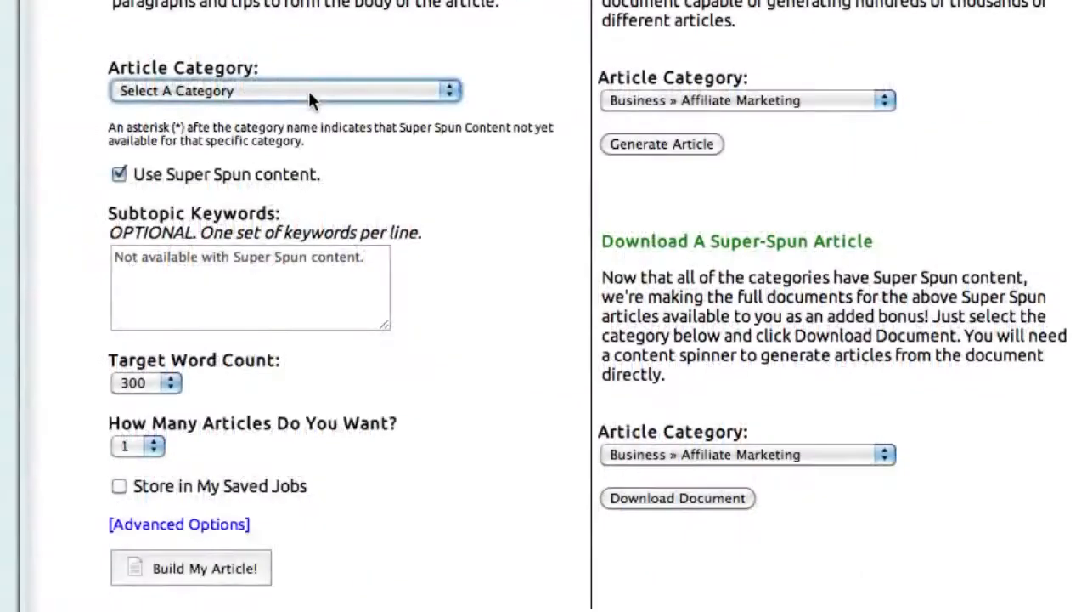
left_click(310, 89)
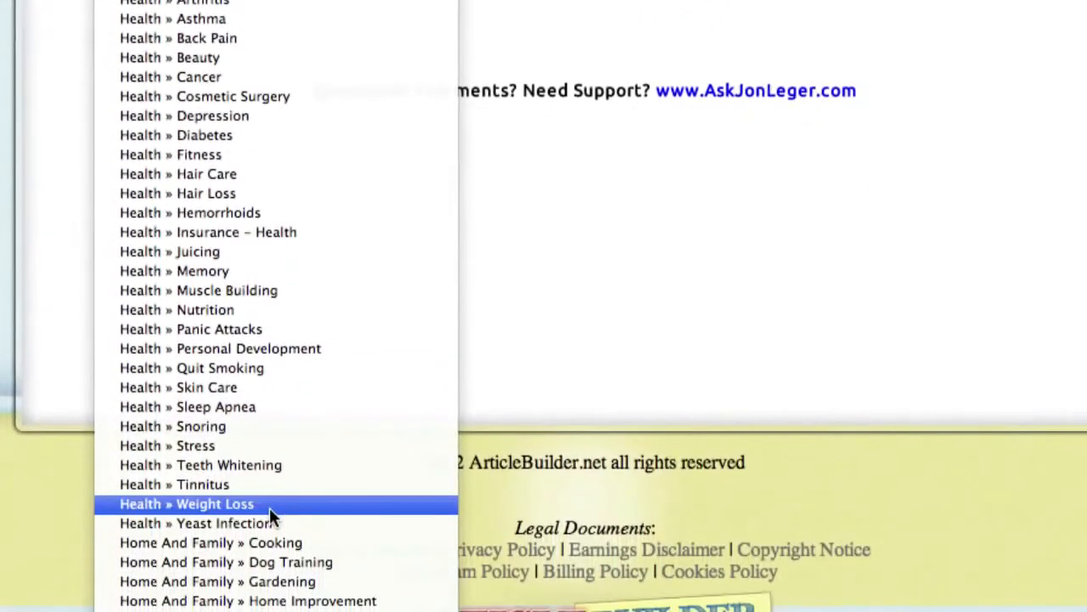
left_click(269, 508)
left_click(151, 205)
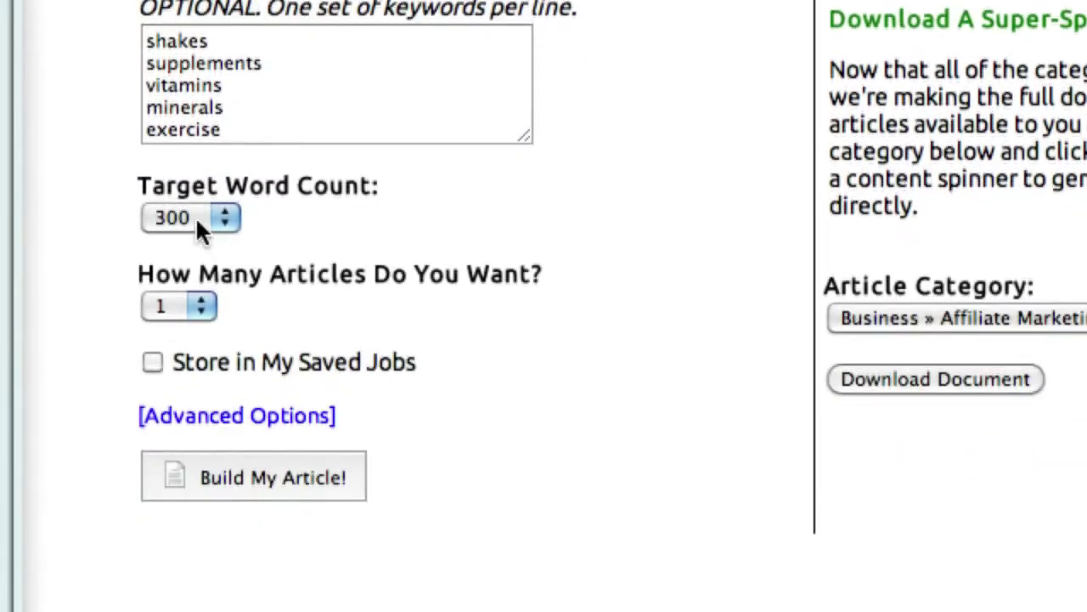
- Set target word count 500, 3 articles, and store the job in My Saved Jobs
left_click(193, 217)
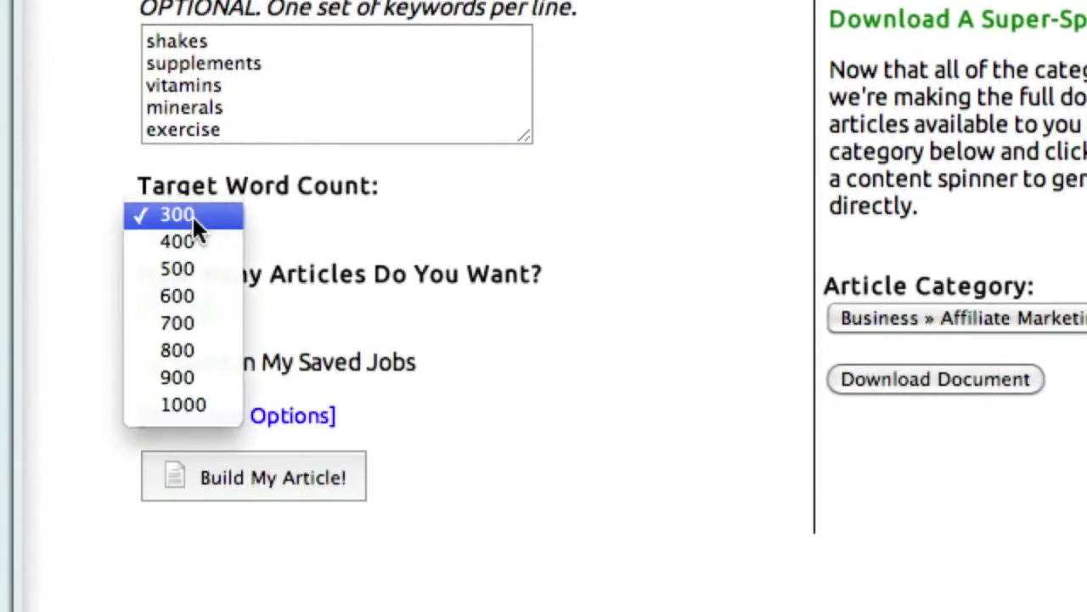
left_click(207, 263)
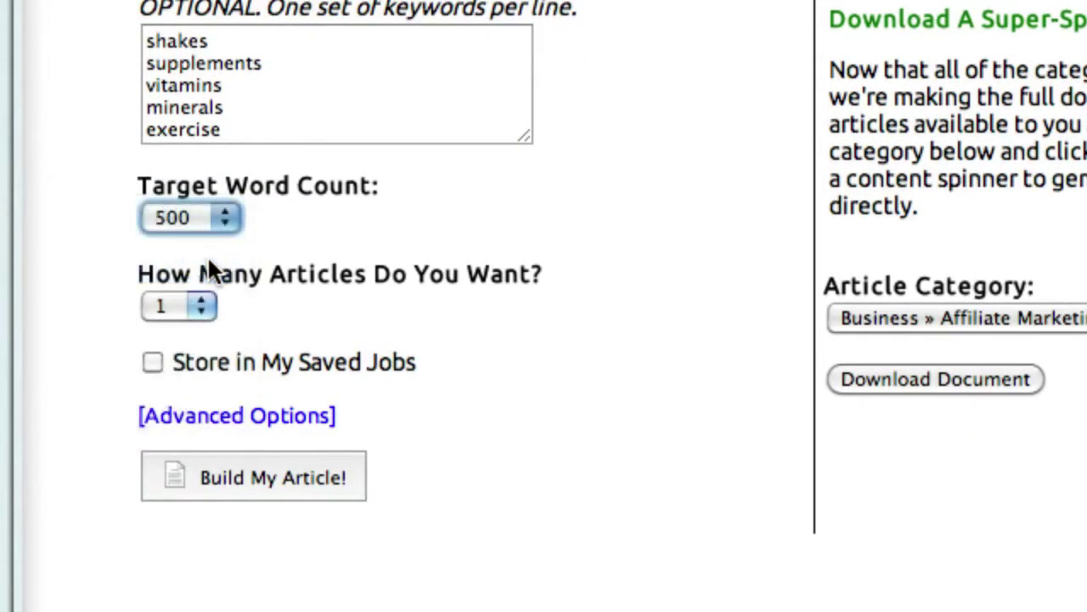
left_click(180, 306)
left_click(170, 361)
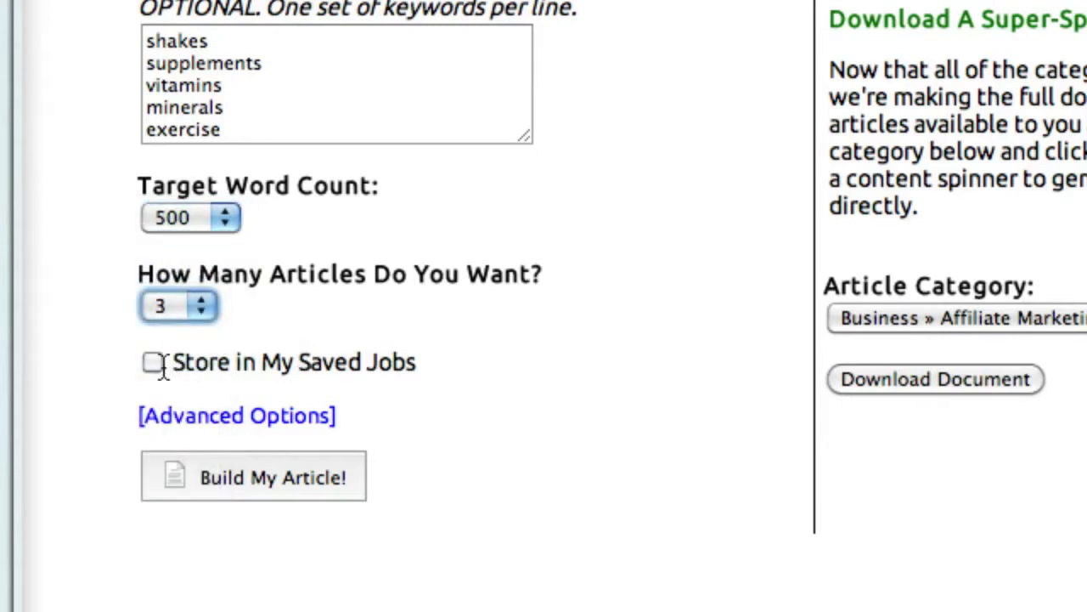
left_click(153, 360)
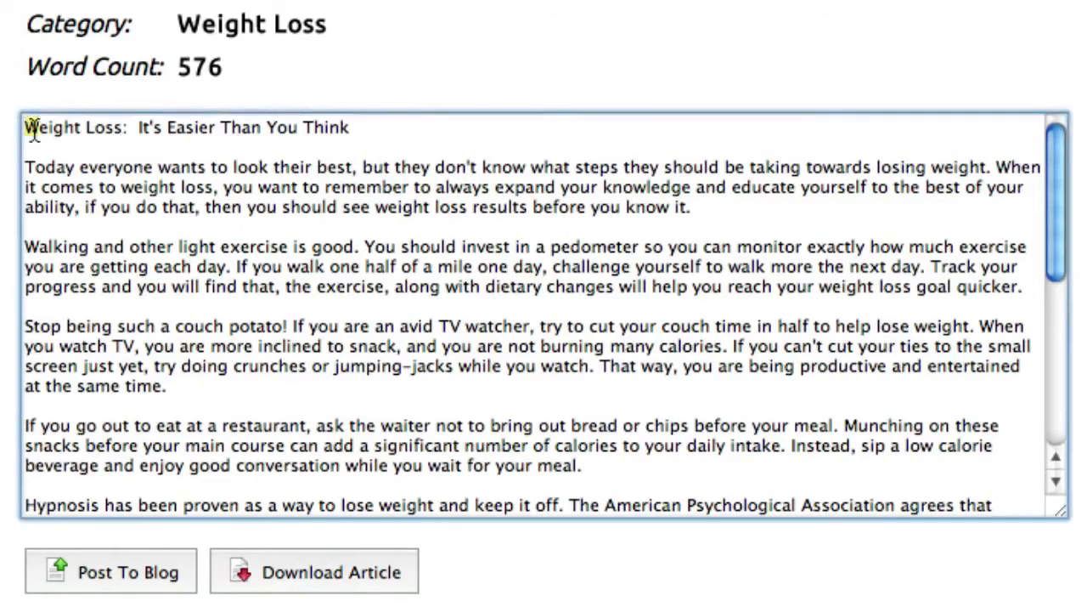
left_click_drag(29, 128, 889, 558)
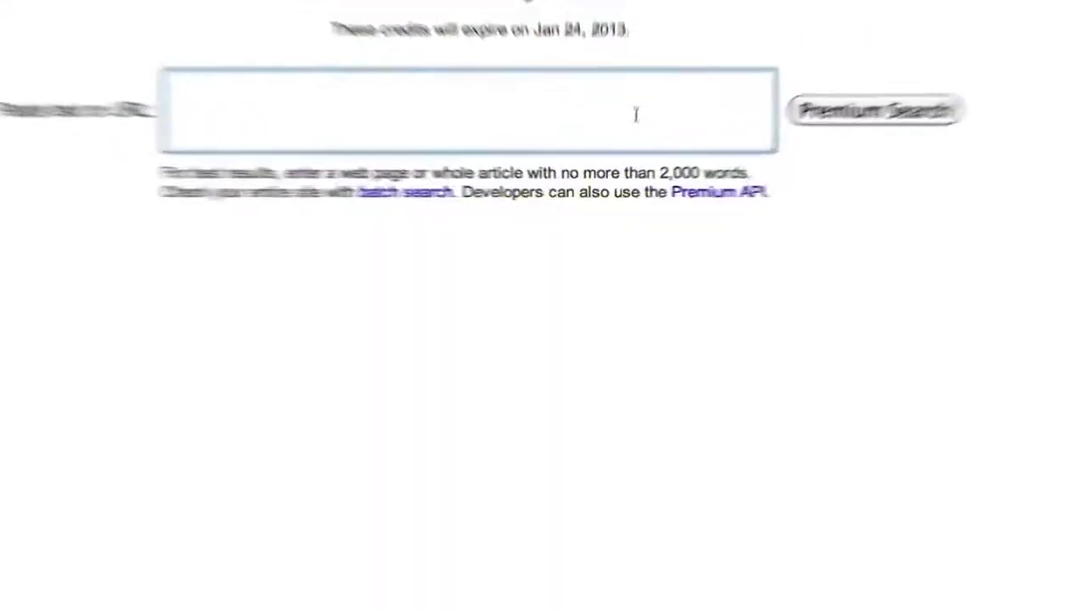
- Paste the copied article text into Copyscape's search box
left_click(612, 159)
key("ctrl+v")
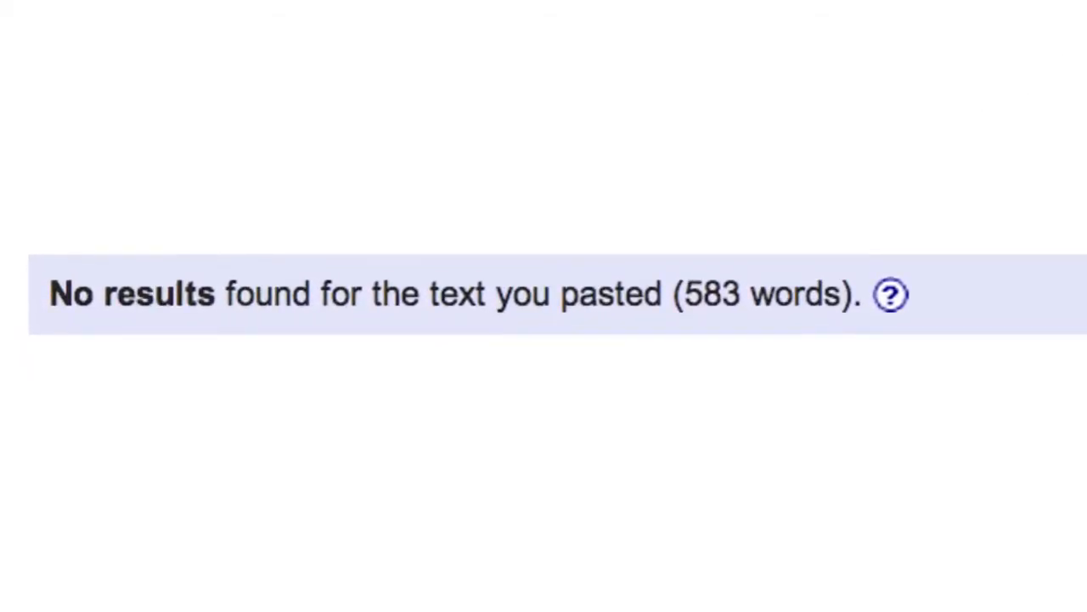
scroll(538, 340, "down", 5)
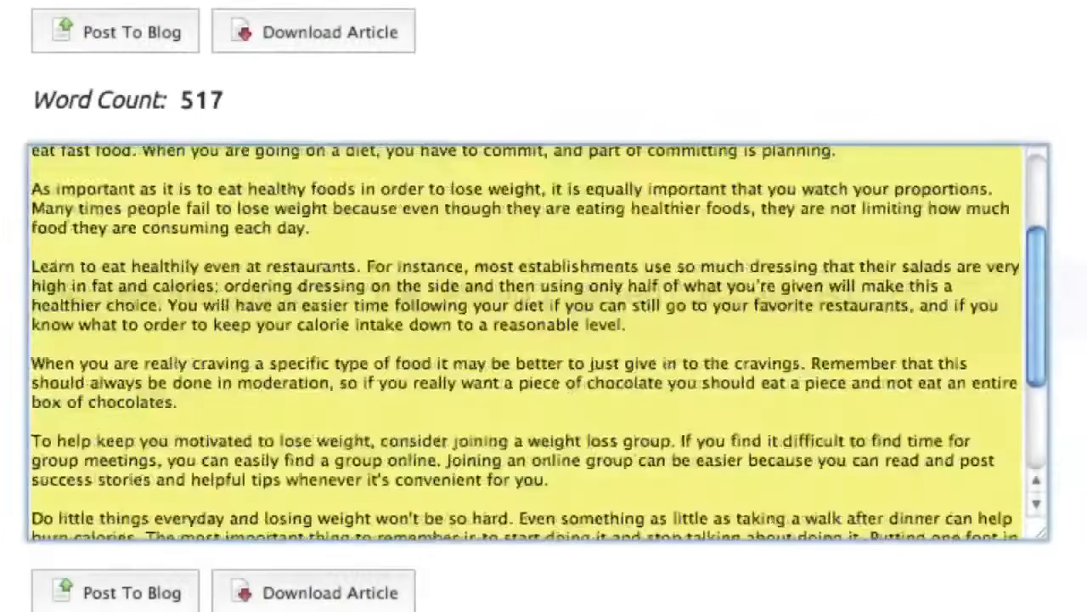
scroll(539, 339, "down", 5)
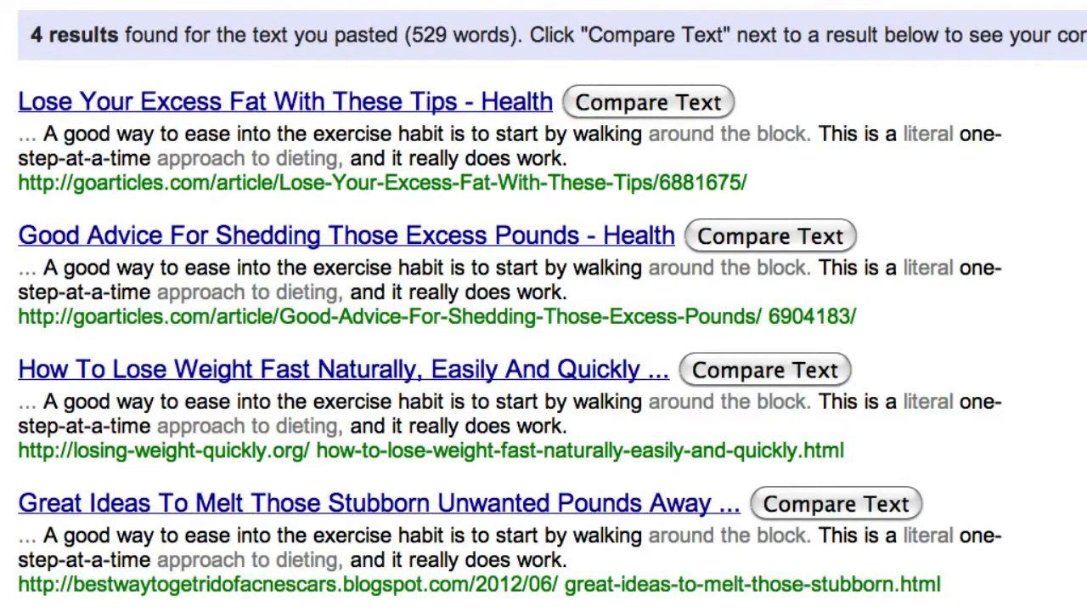
- Compare the article text against the first matching result
left_click(646, 102)
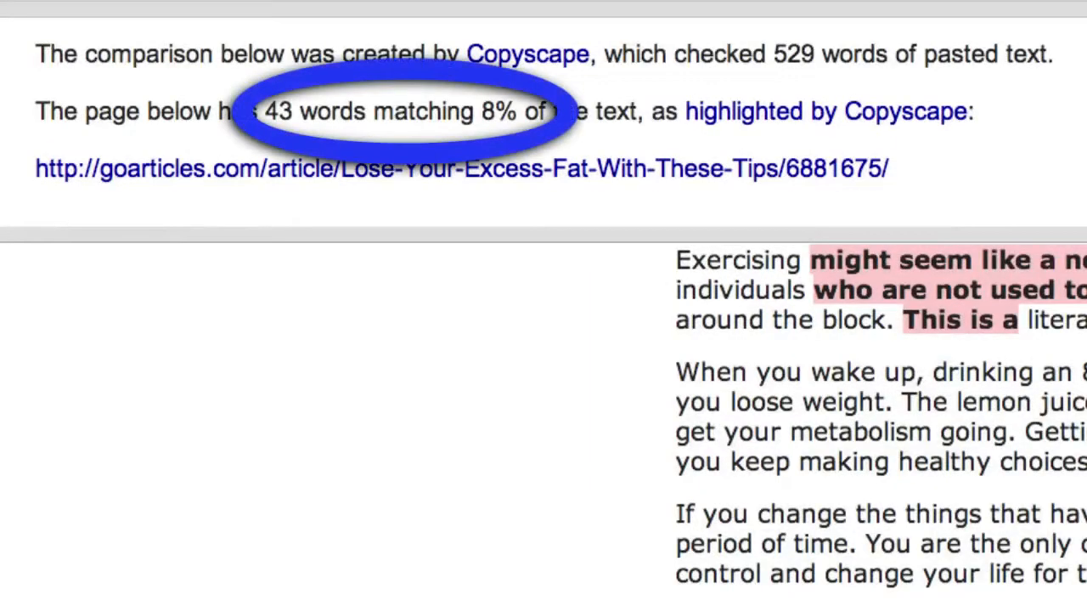
scroll(850, 424, "up", 3)
scroll(850, 425, "up", 5)
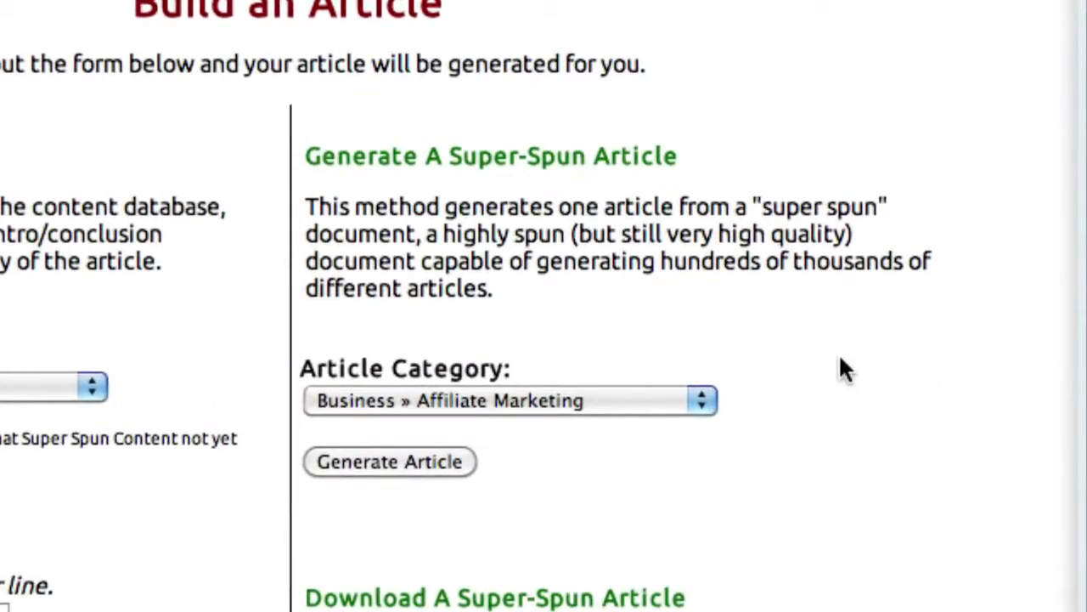
left_click(607, 399)
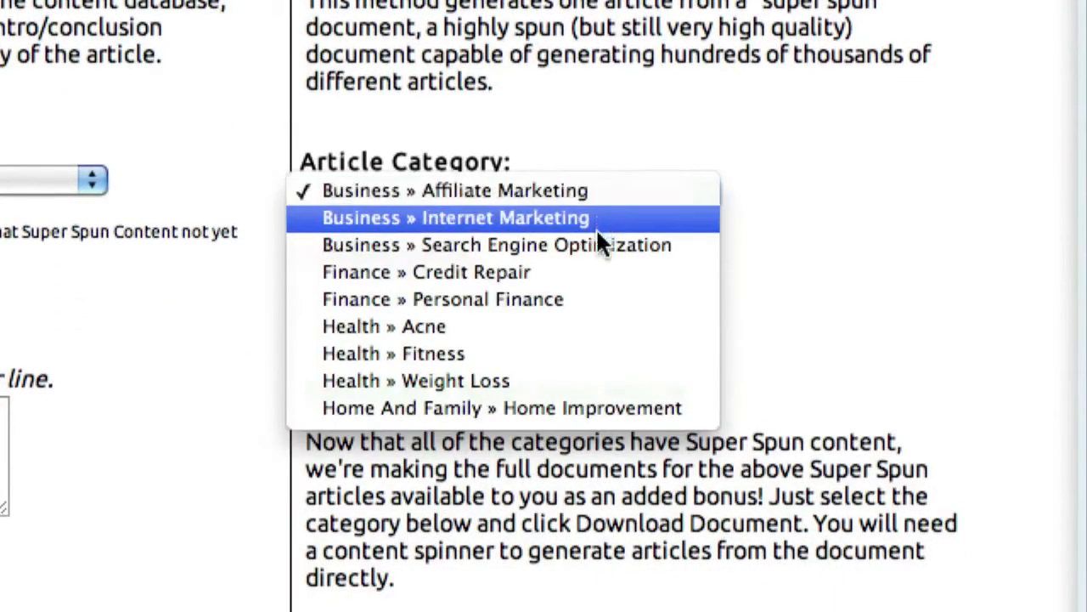
left_click(809, 381)
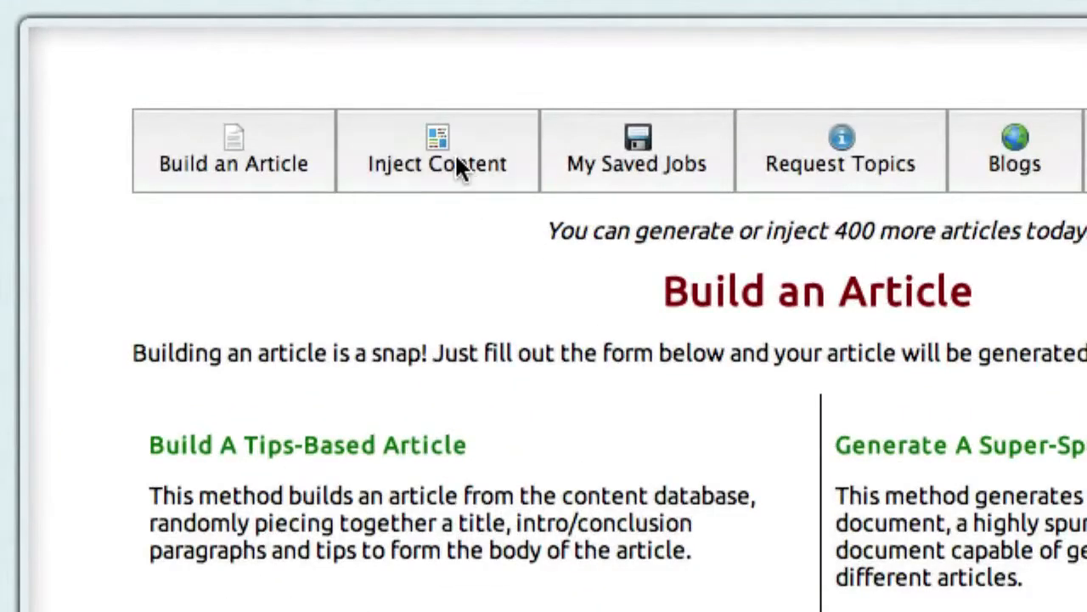
- On Inject Content, choose Health » Weight Loss, quite a bit of content, injected as sidebar tips
left_click(454, 153)
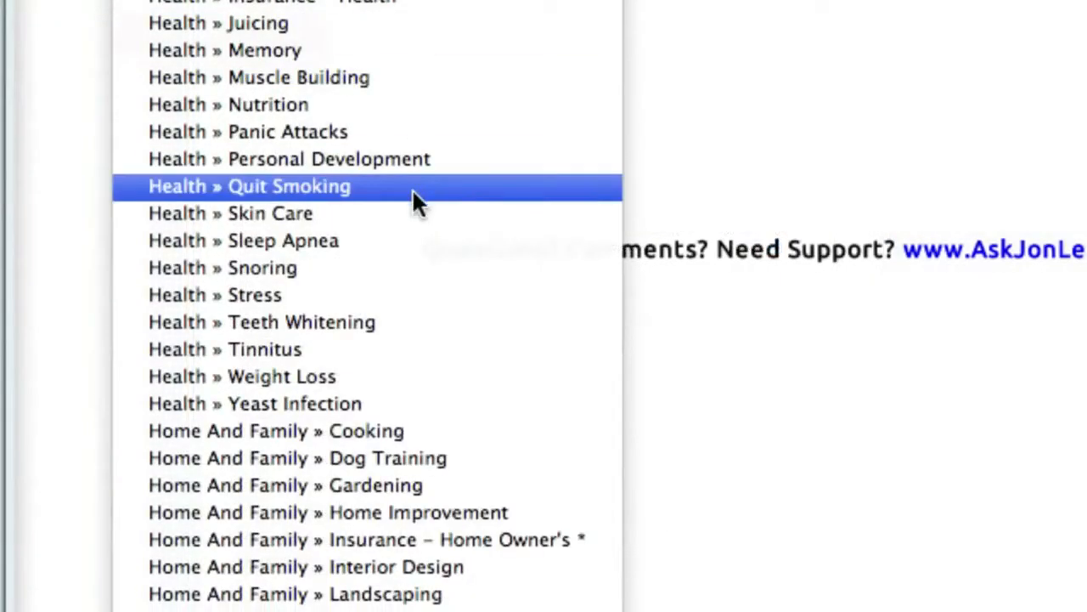
left_click(371, 378)
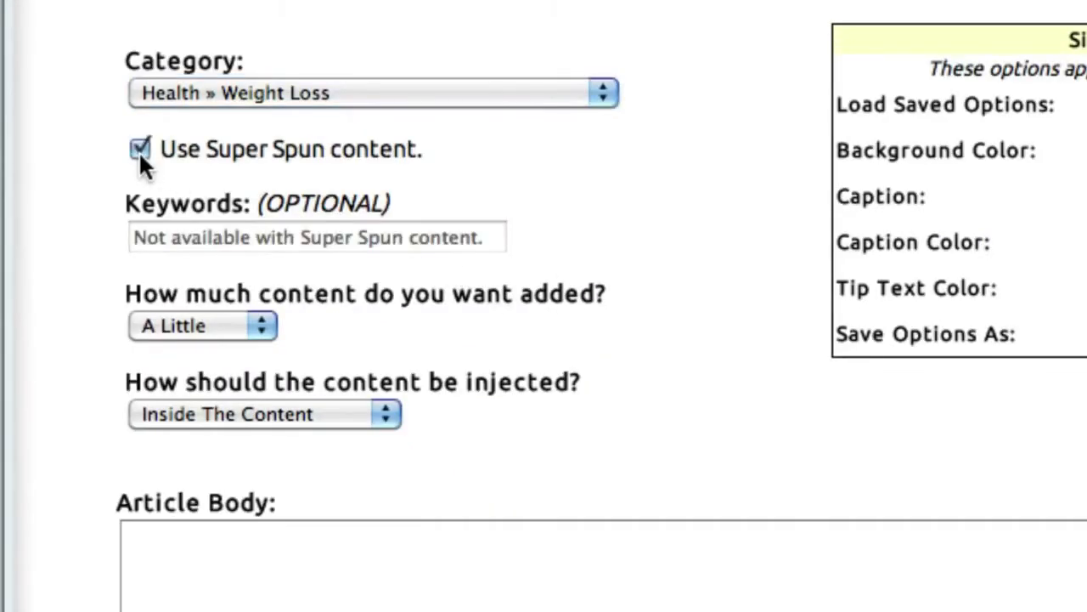
left_click(226, 329)
left_click(258, 346)
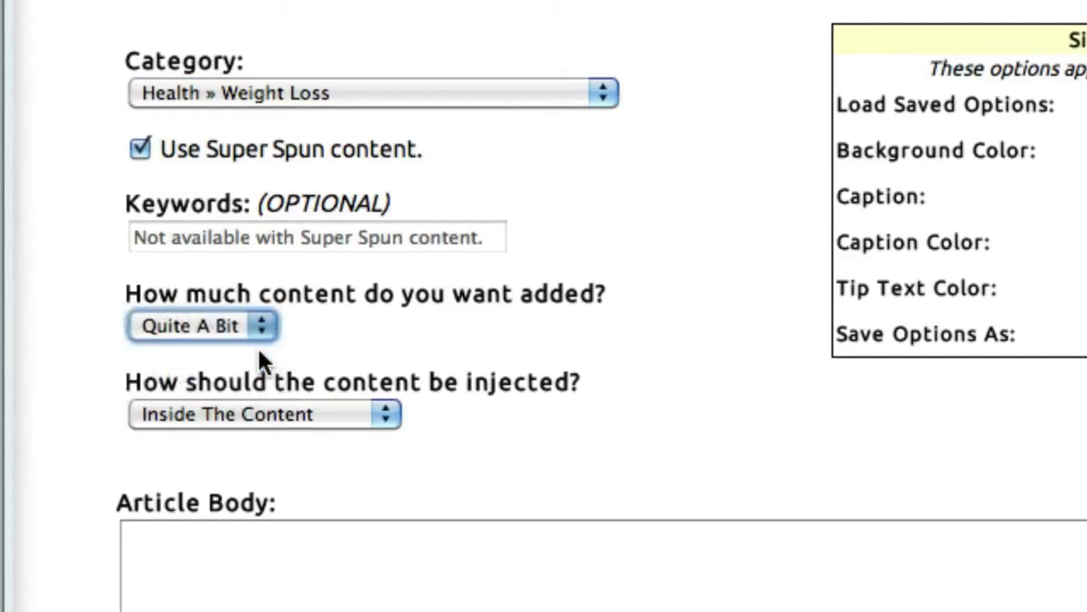
left_click(336, 422)
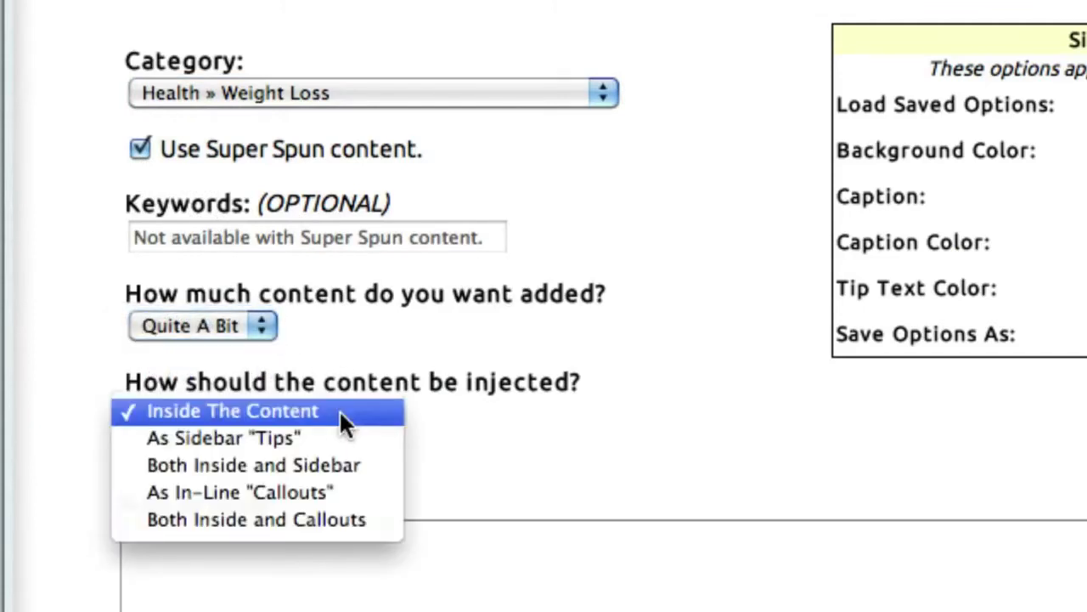
left_click(368, 438)
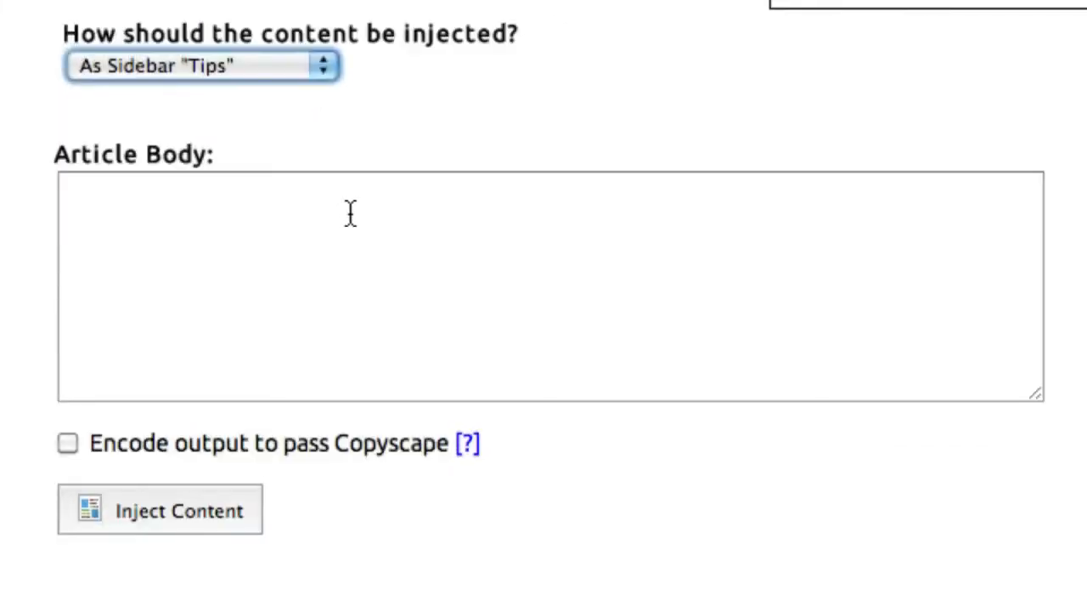
- Paste the article body and switch injection to inside only, then both inside and sidebar
left_click(350, 213)
key("ctrl+v")
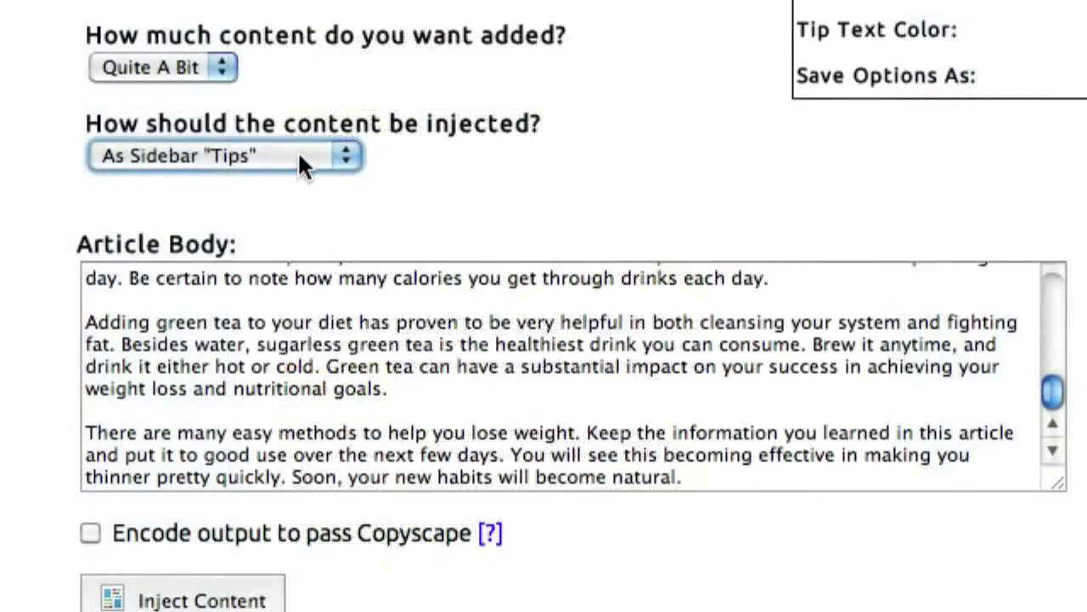
left_click(297, 153)
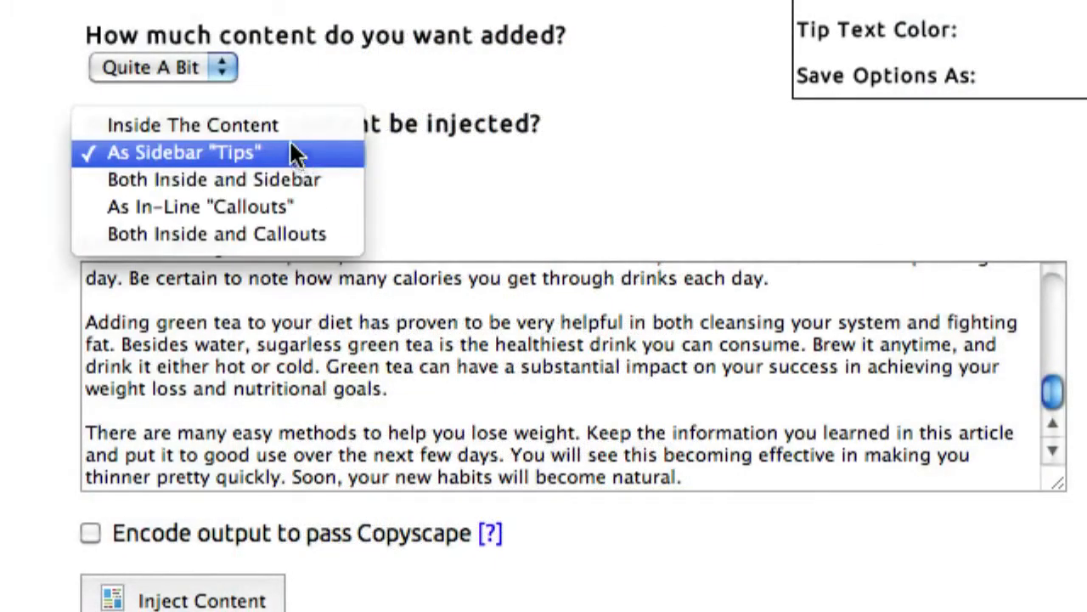
left_click(284, 125)
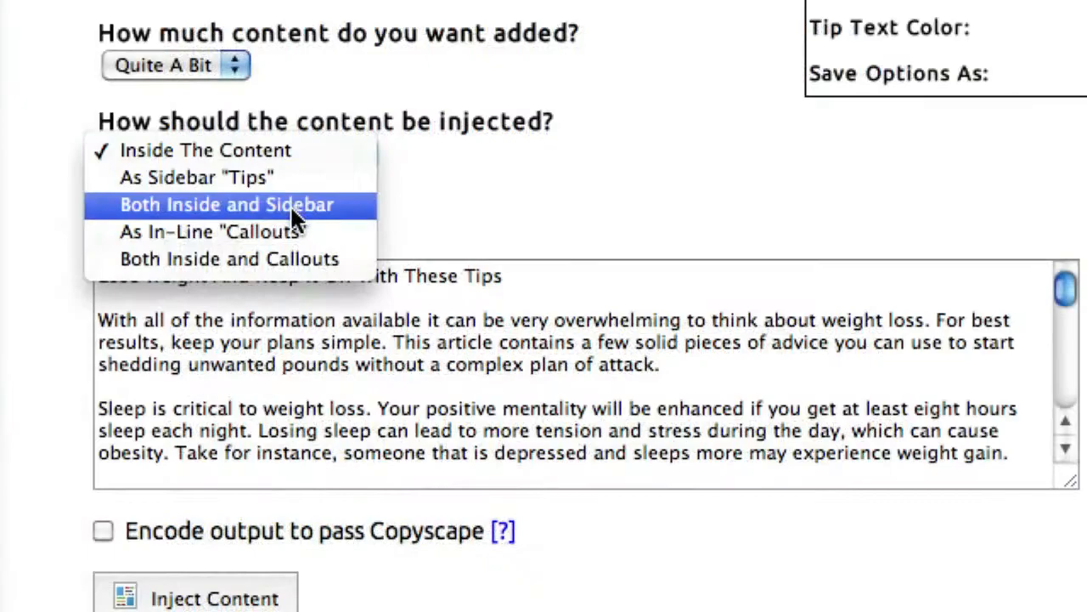
left_click(290, 204)
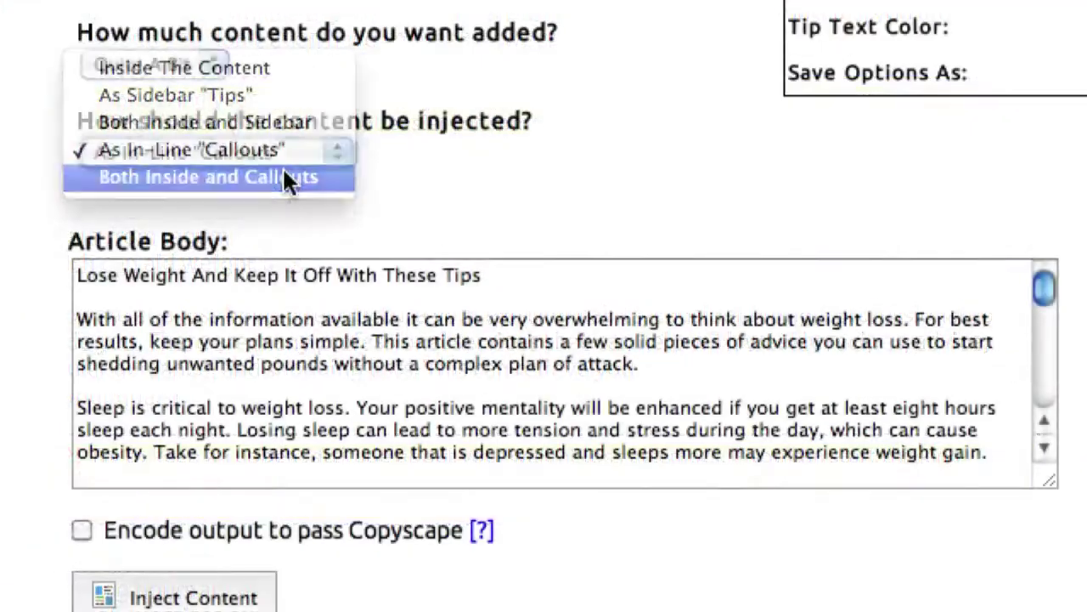
- Inject content both inside the article and as in-line callouts
left_click(287, 178)
left_click(272, 588)
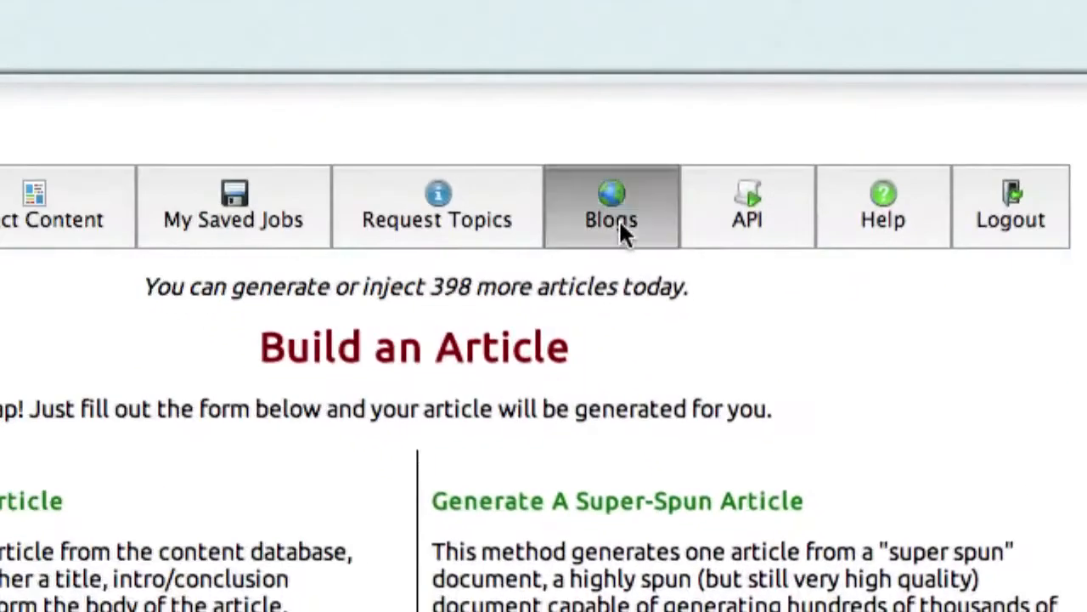
- Go to the Blogs page and show the Auto Posting jobs list
left_click(620, 224)
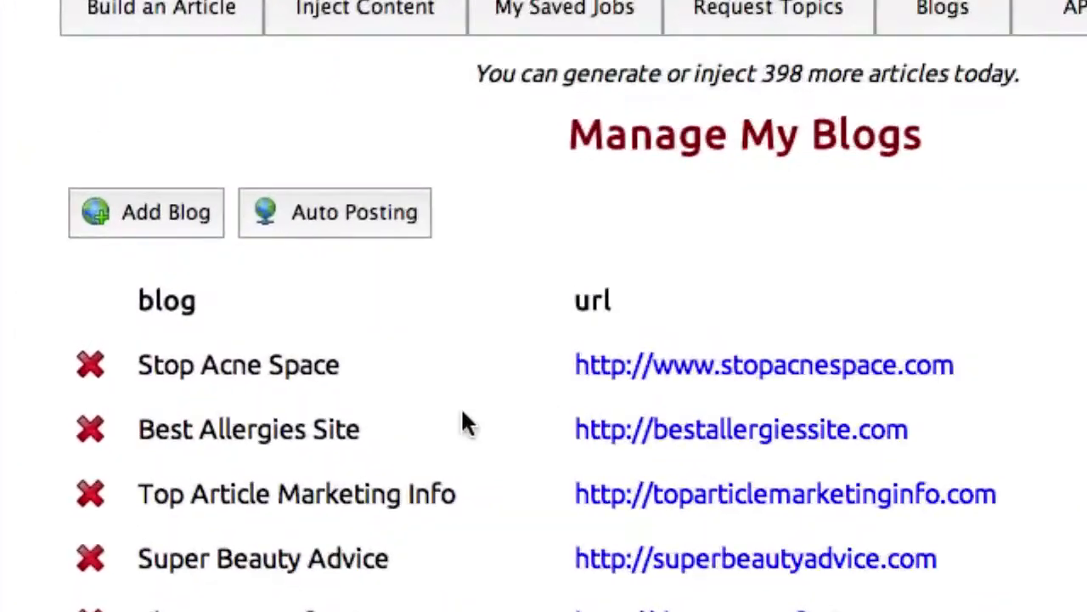
left_click(326, 214)
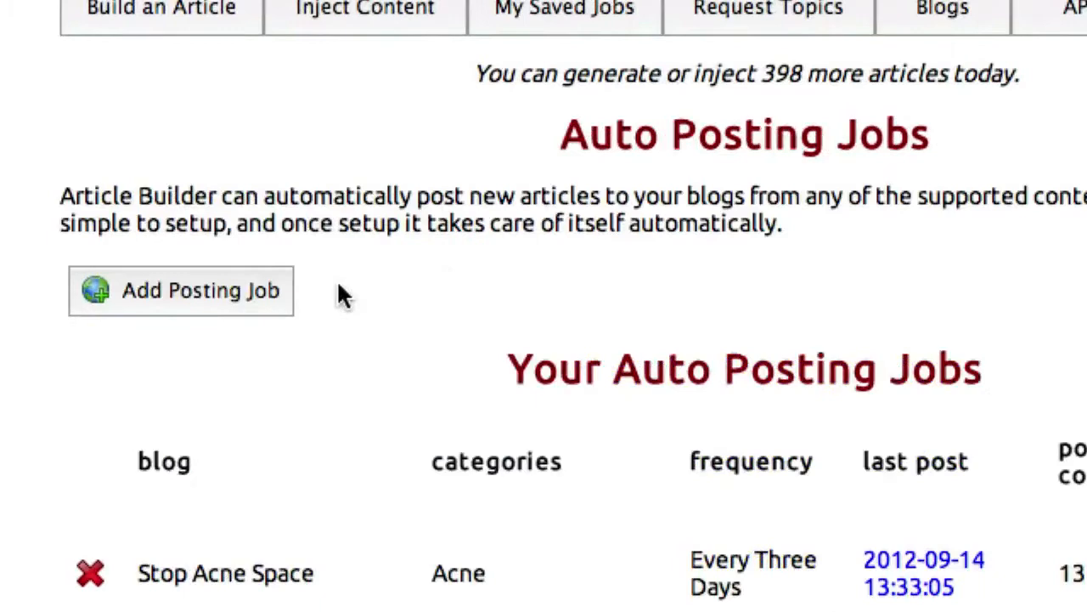
- Start a new posting job for Arthritis Supersite in the Health » Arthritis category
left_click(197, 293)
left_click(341, 215)
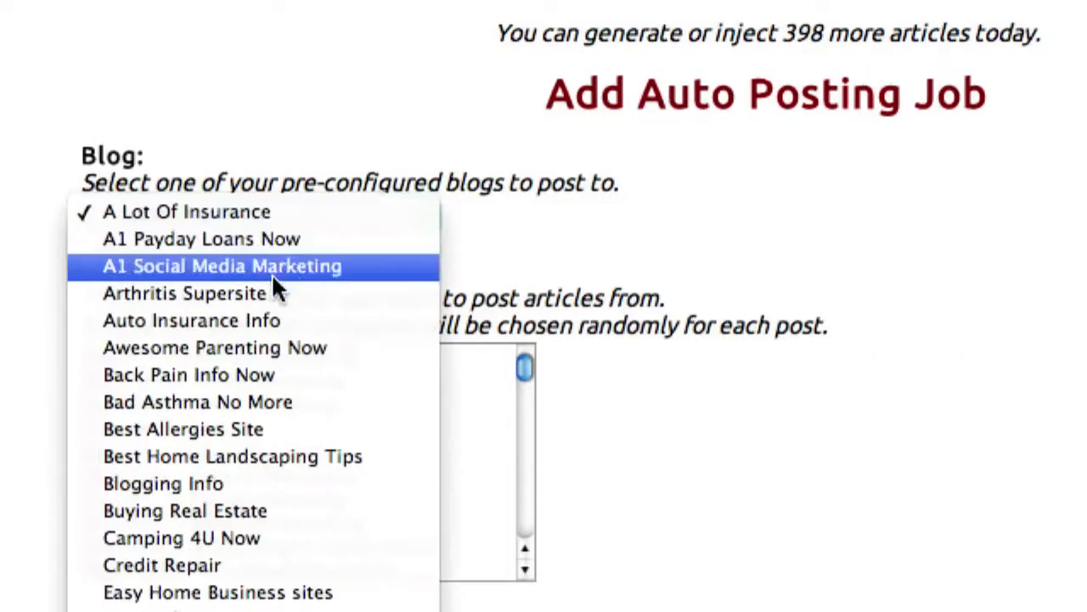
left_click(262, 299)
left_click(525, 420)
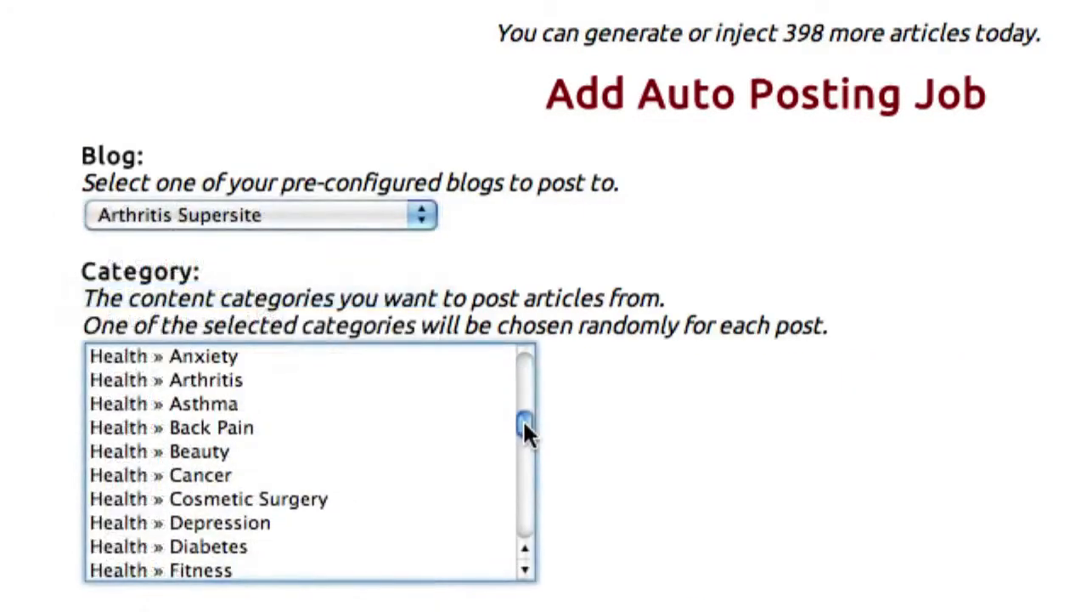
left_click(212, 384)
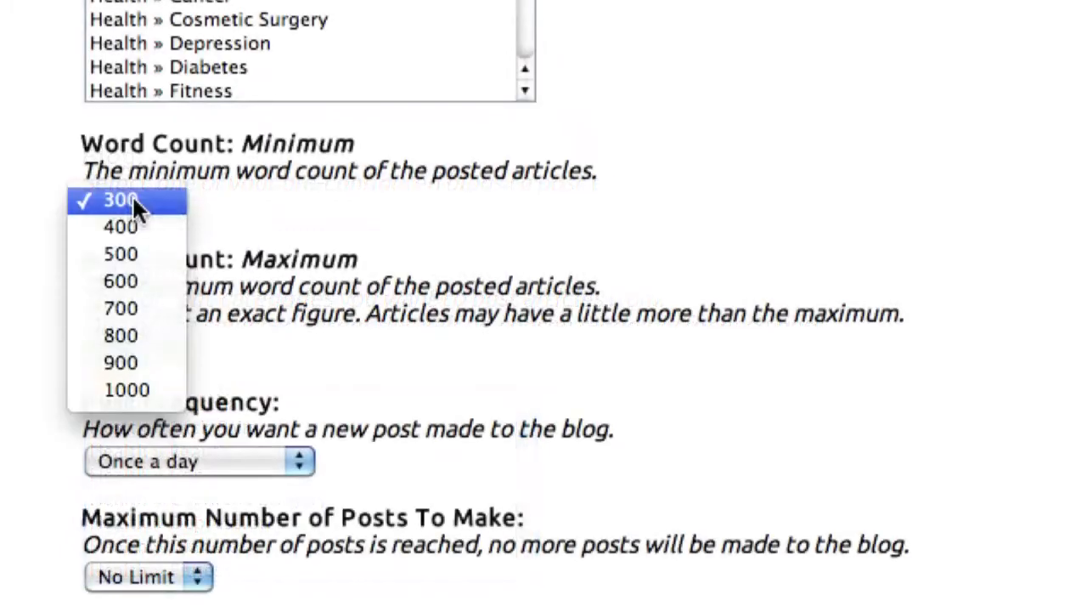
- Set words 400–500, posting three times a day, capped at 10 posts
left_click(128, 227)
left_click(124, 345)
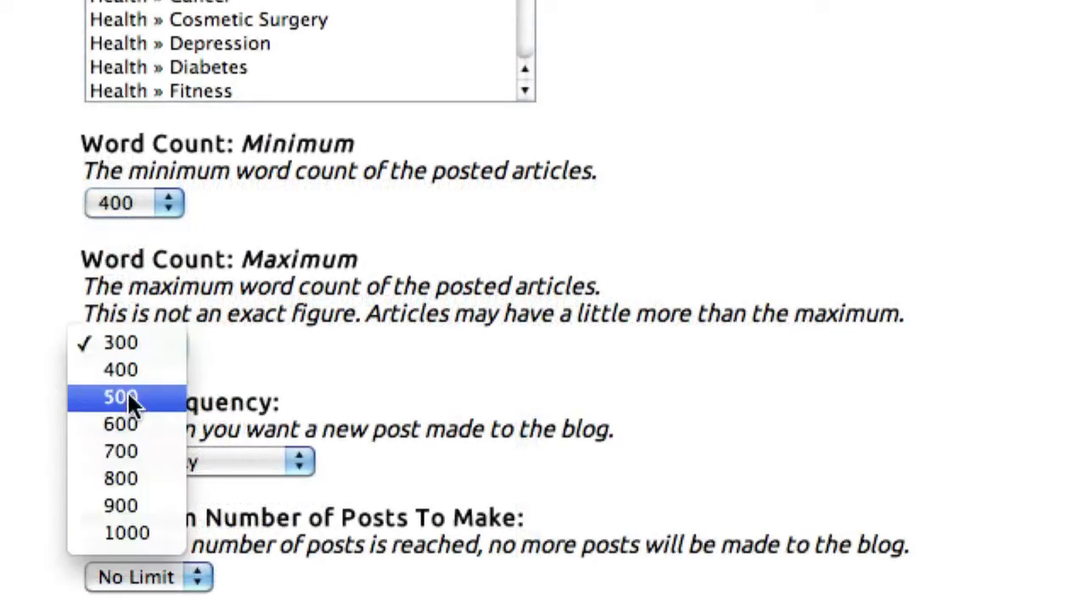
left_click(126, 399)
scroll(310, 442, "down", 5)
left_click(255, 218)
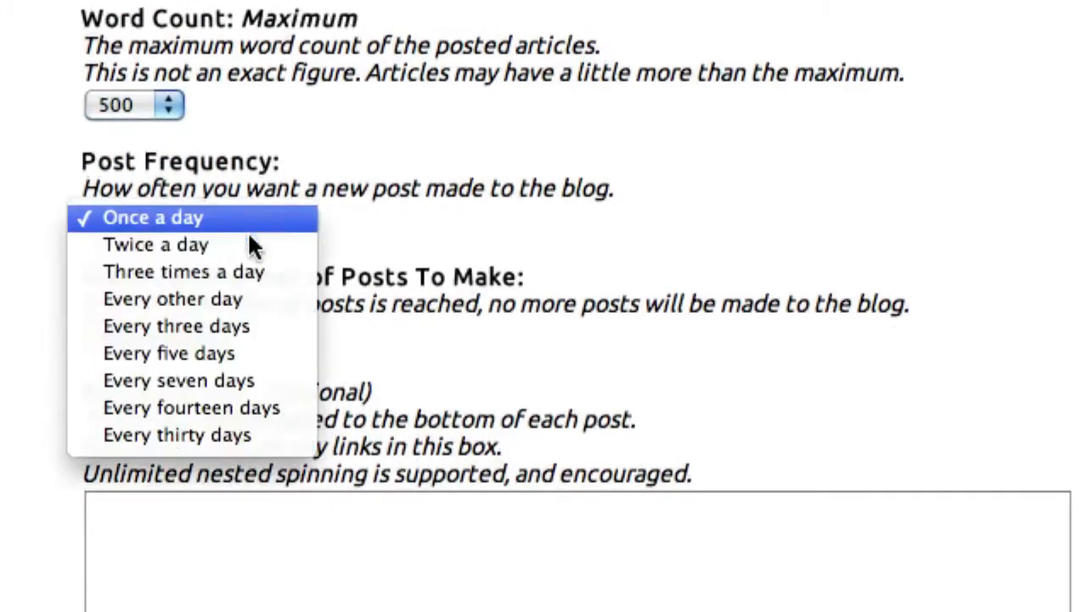
left_click(274, 273)
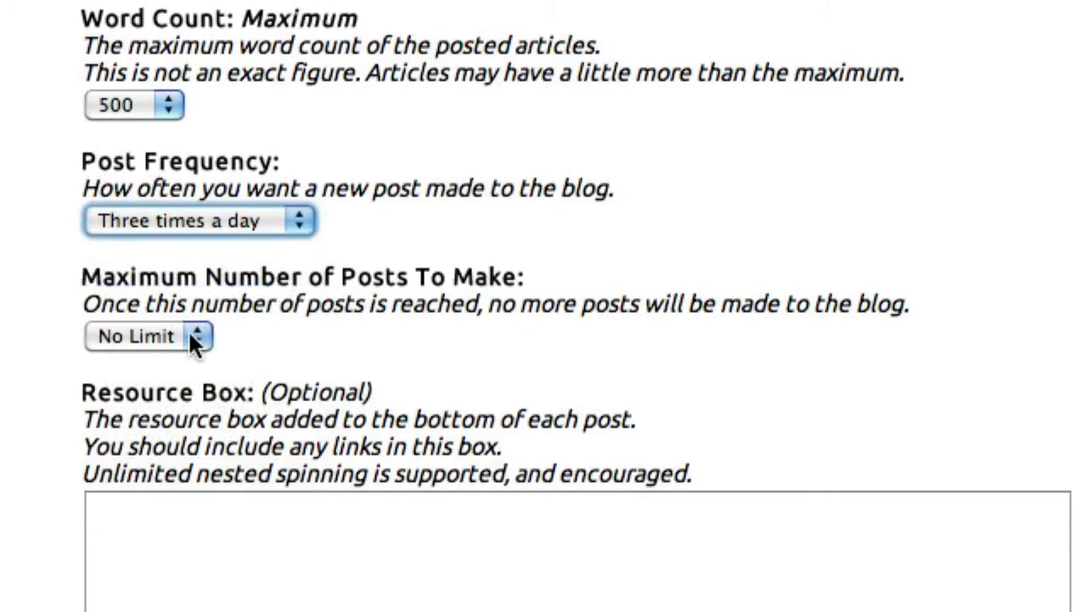
left_click(195, 337)
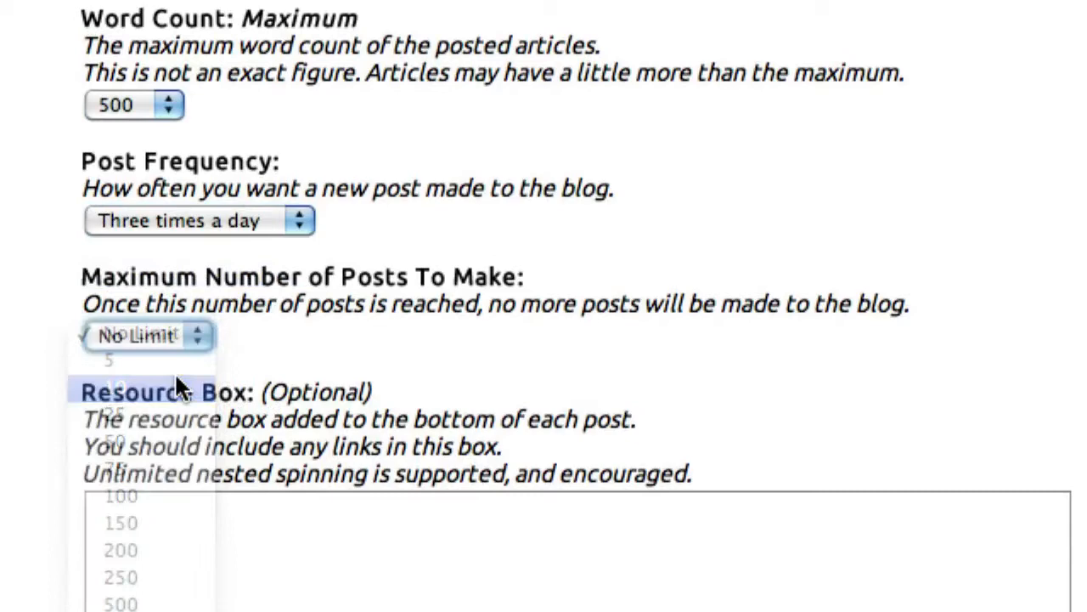
left_click(177, 386)
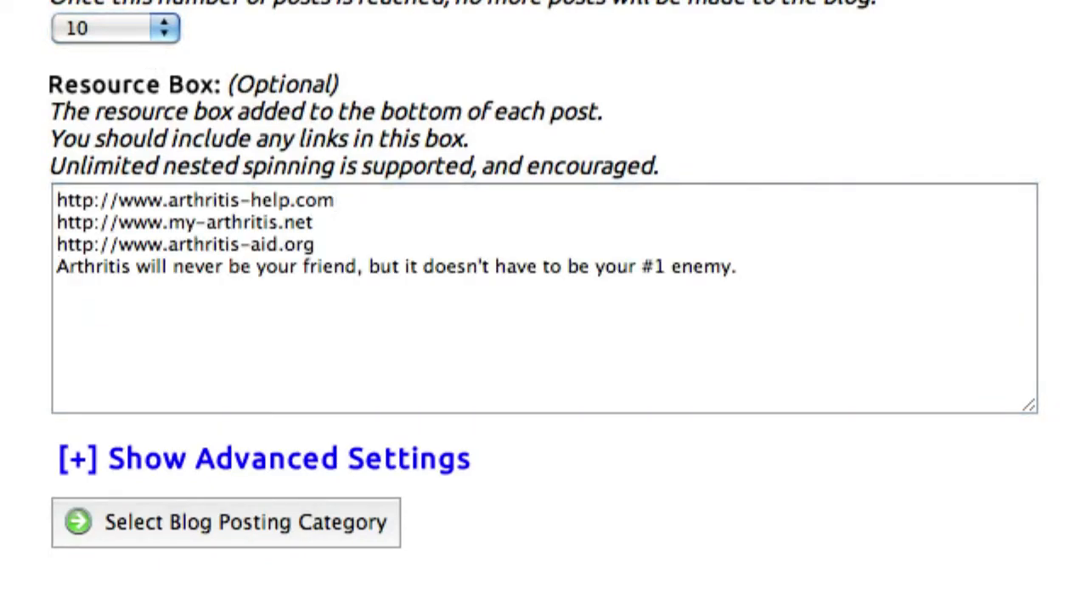
- Reveal the job's advanced settings and read the help on the drafts option
left_click(64, 53)
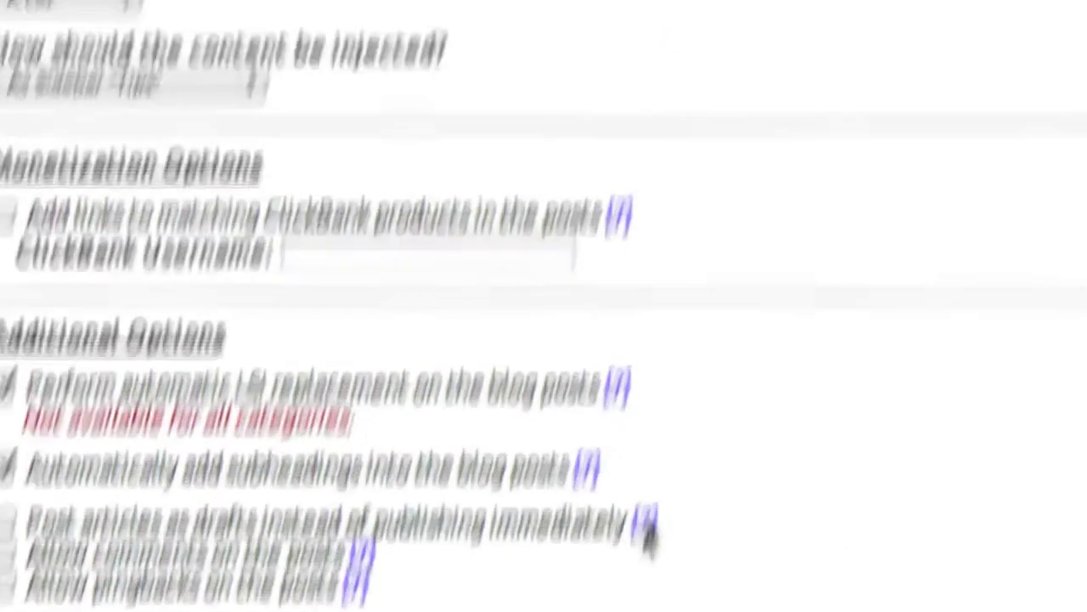
left_click(689, 350)
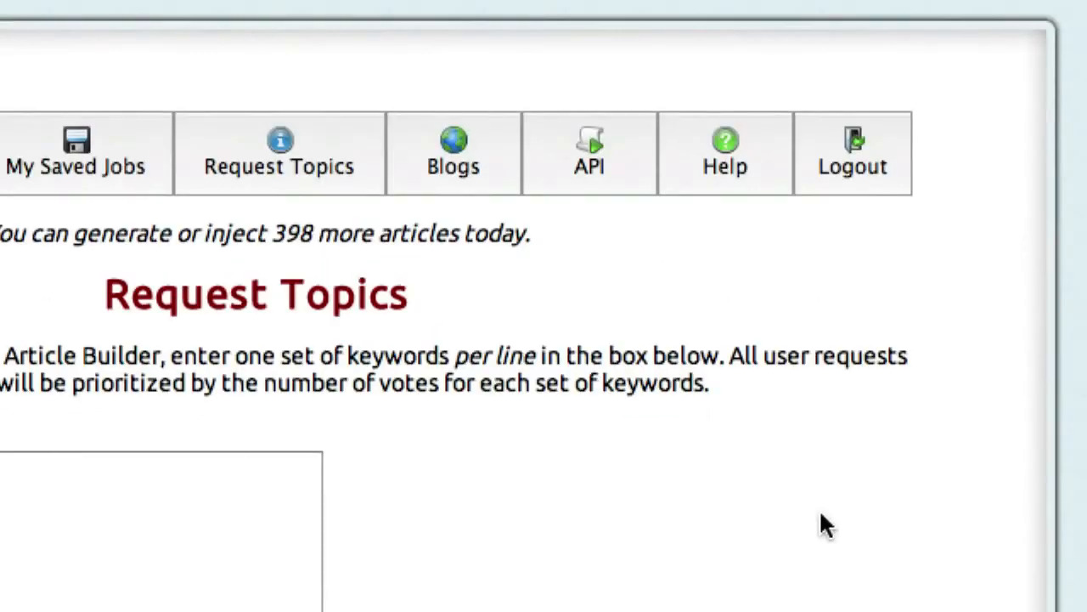
- Show the API documentation page
left_click(622, 173)
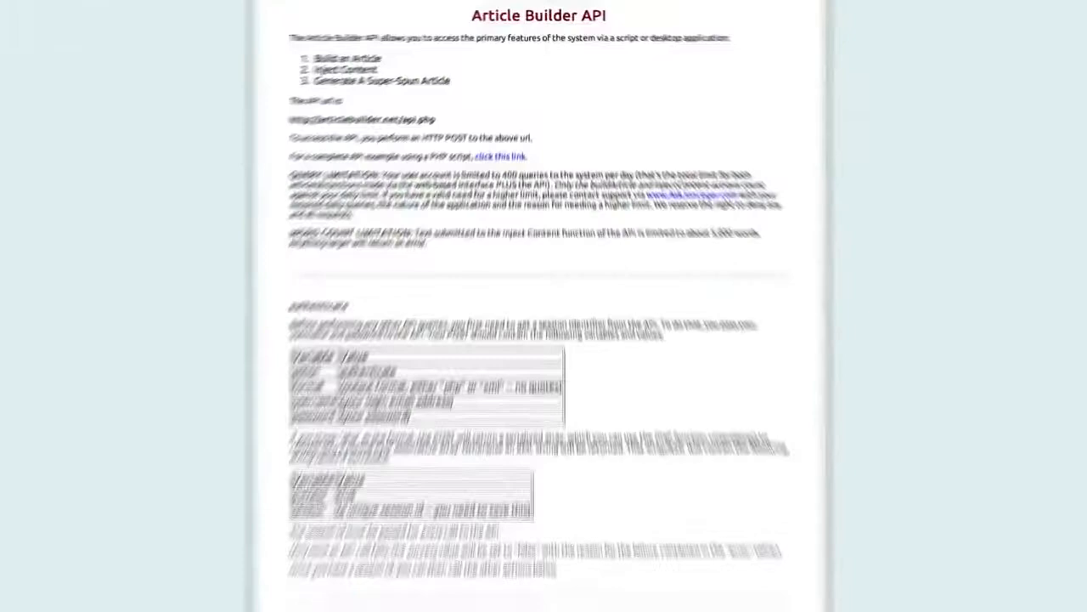
scroll(544, 340, "down", 3)
scroll(544, 339, "down", 1)
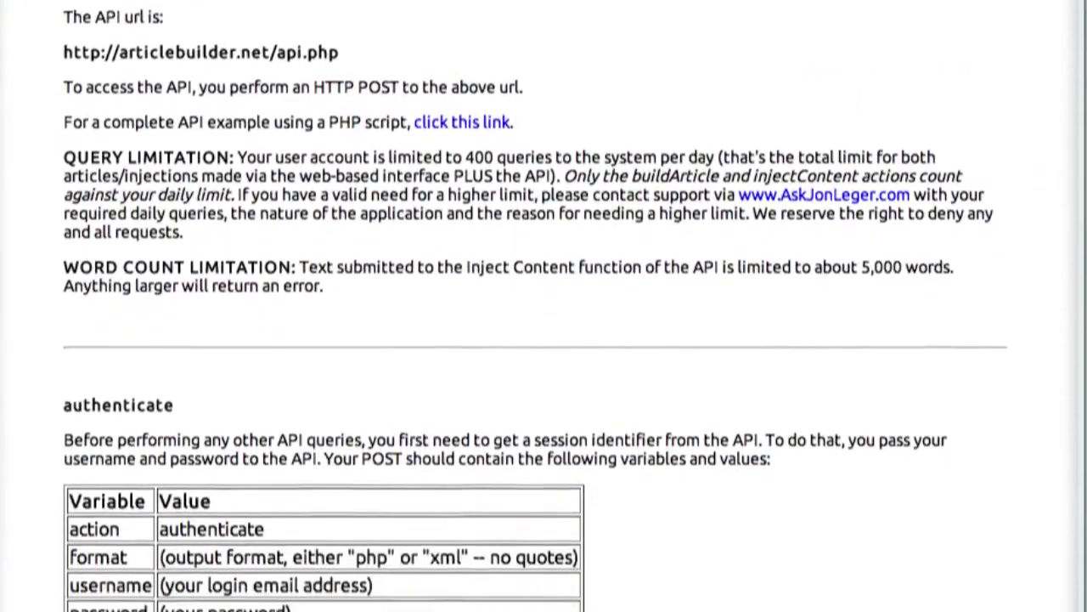
scroll(544, 340, "down", 3)
scroll(543, 306, "down", 1)
scroll(544, 306, "down", 2)
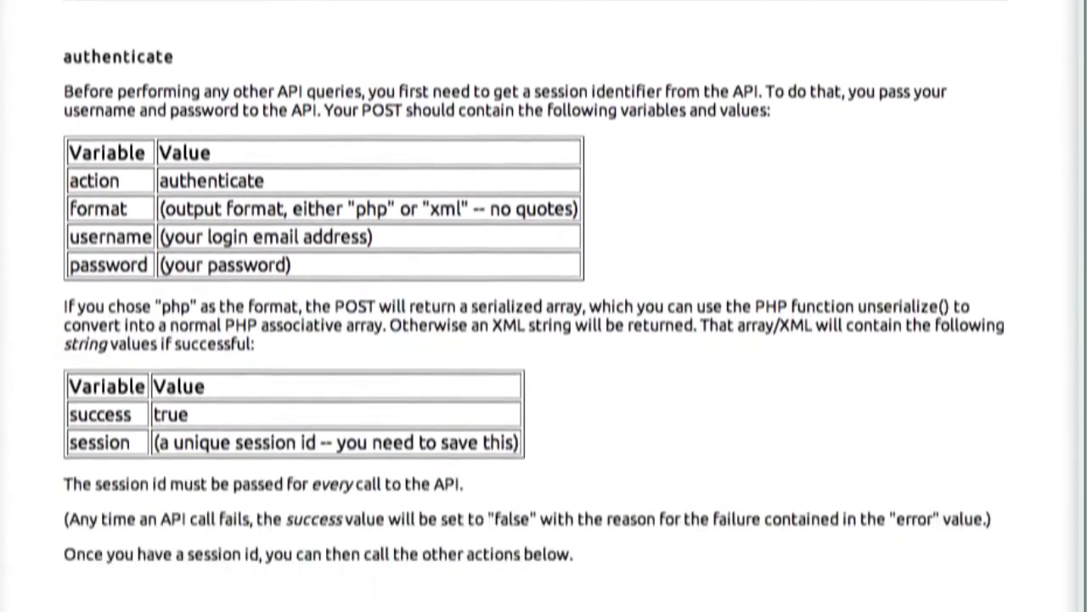
scroll(543, 306, "down", 1)
scroll(544, 306, "down", 2)
scroll(543, 305, "down", 2)
scroll(543, 306, "down", 2)
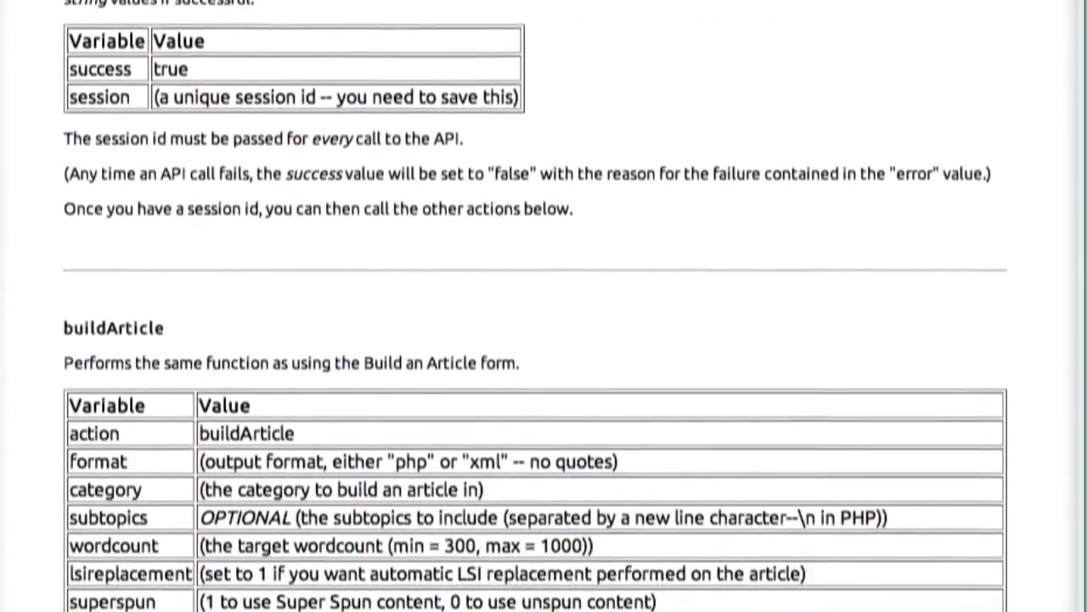
scroll(544, 305, "down", 1)
scroll(544, 305, "down", 2)
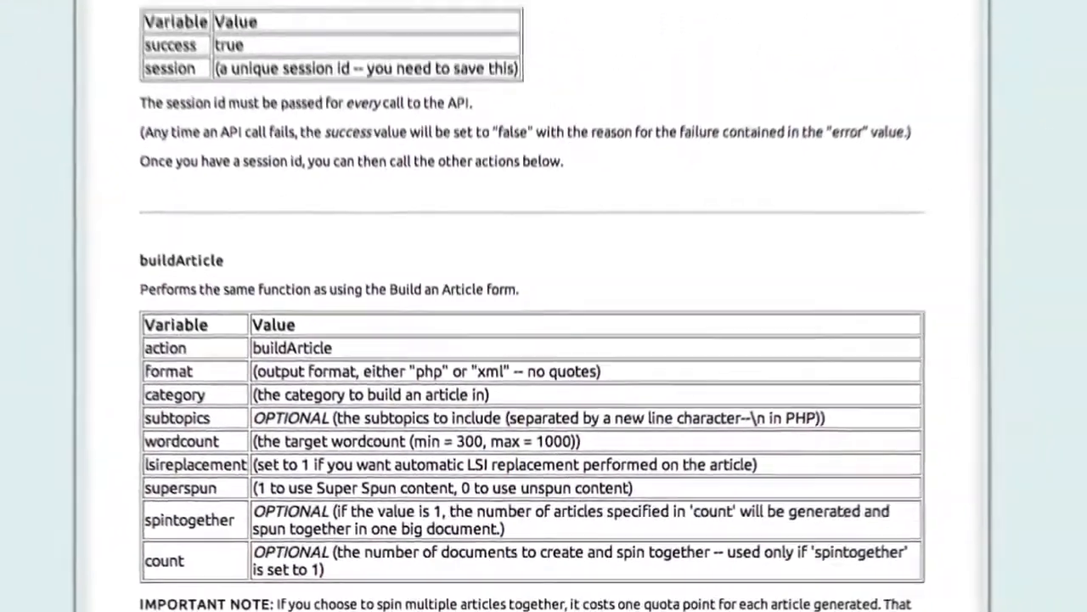